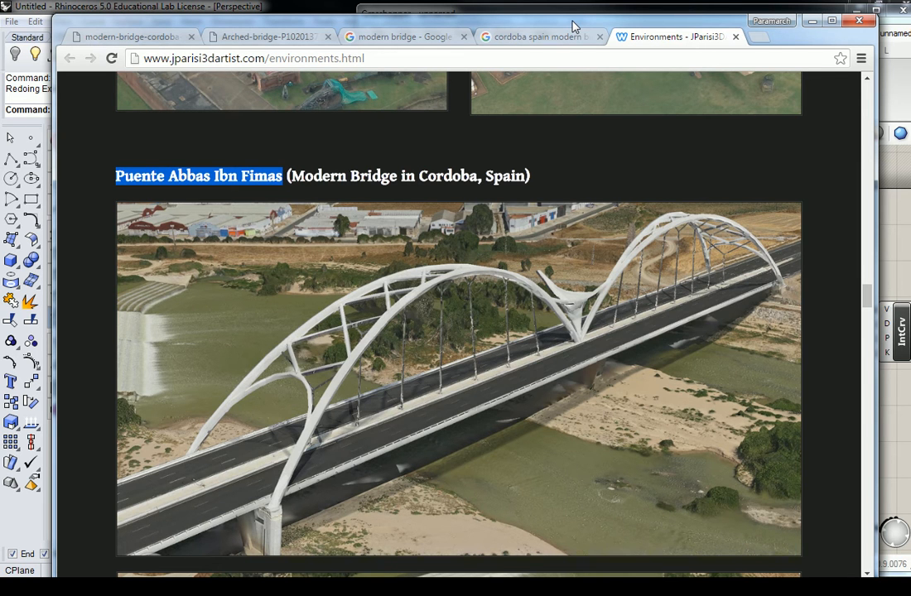
Put away the browser window with the bridge reference and look through Grasshopper's freeform surface components.
left_click(813, 21)
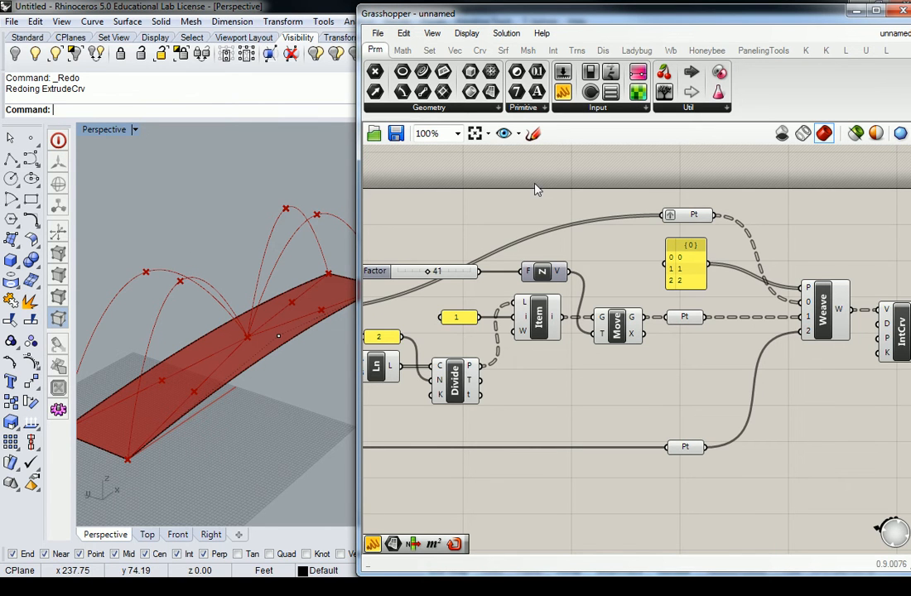
left_click(503, 51)
left_click(562, 108)
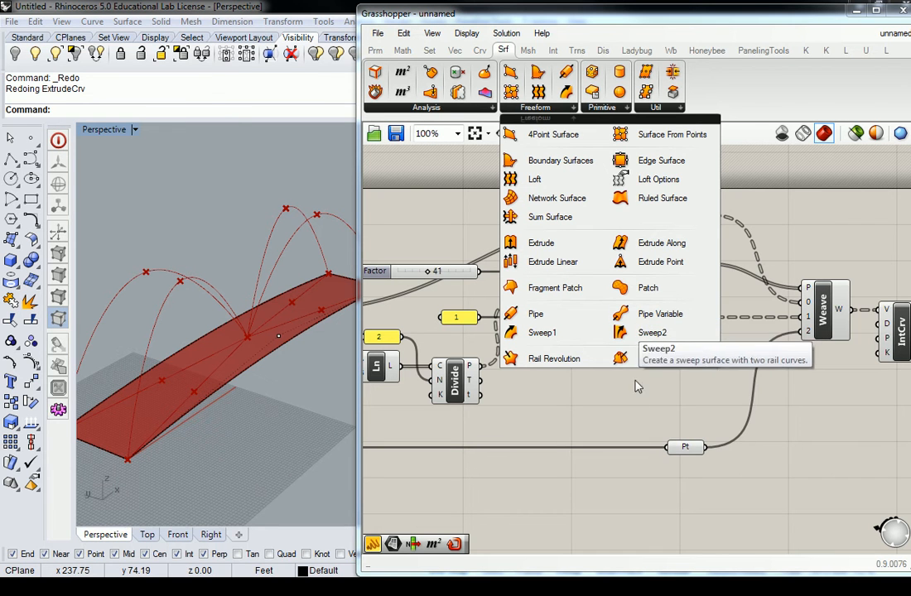
left_click(602, 404)
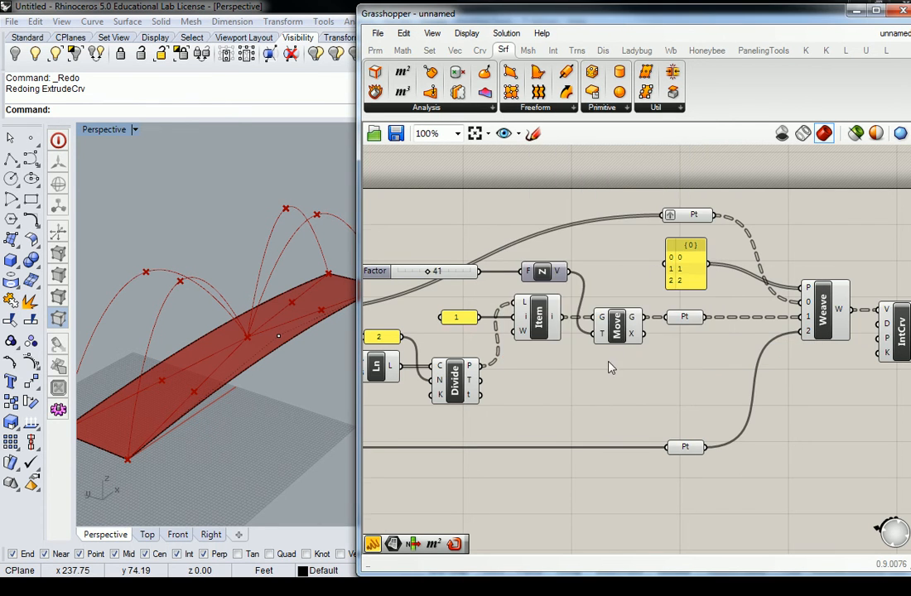
Add a Pipe Variable component to the canvas beside the IntCrv component.
right_click_drag(603, 375, 645, 373)
scroll(738, 365, "down", 2)
right_click_drag(737, 365, 633, 373)
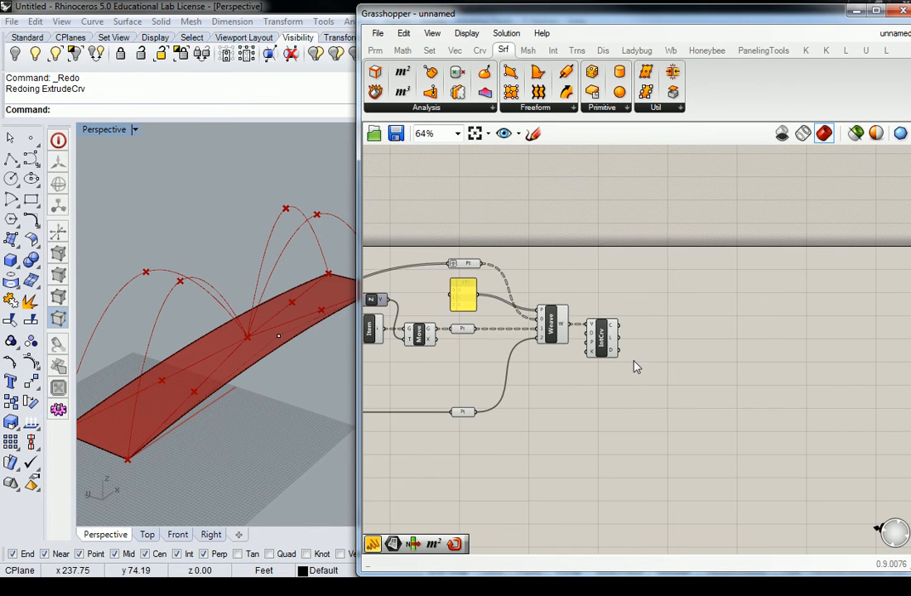
scroll(605, 352, "up", 3)
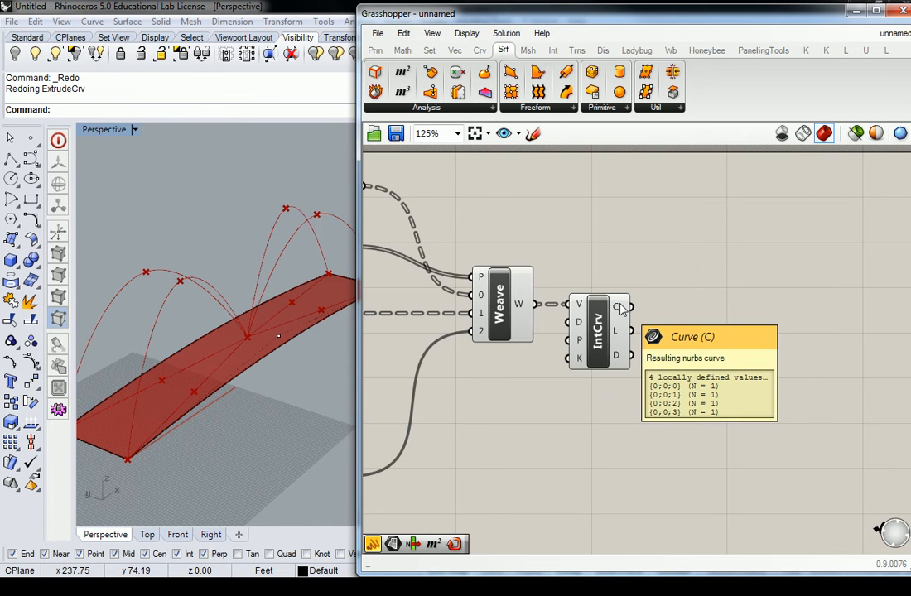
left_click(609, 321)
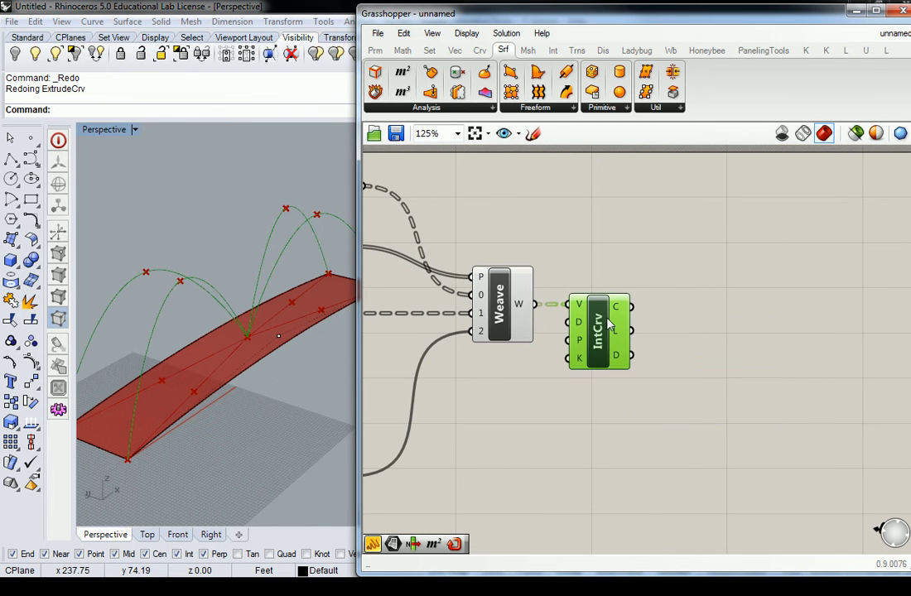
left_click(649, 264)
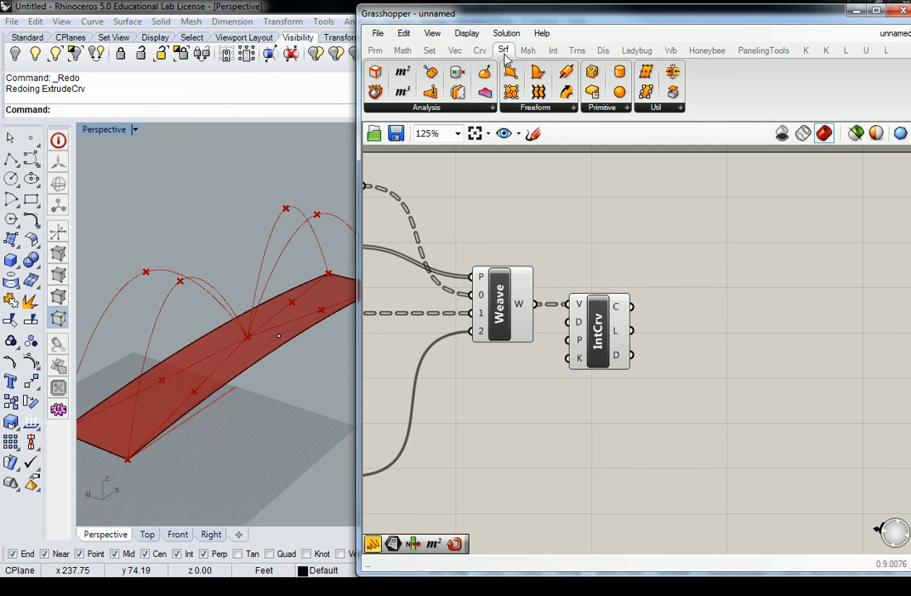
left_click(572, 107)
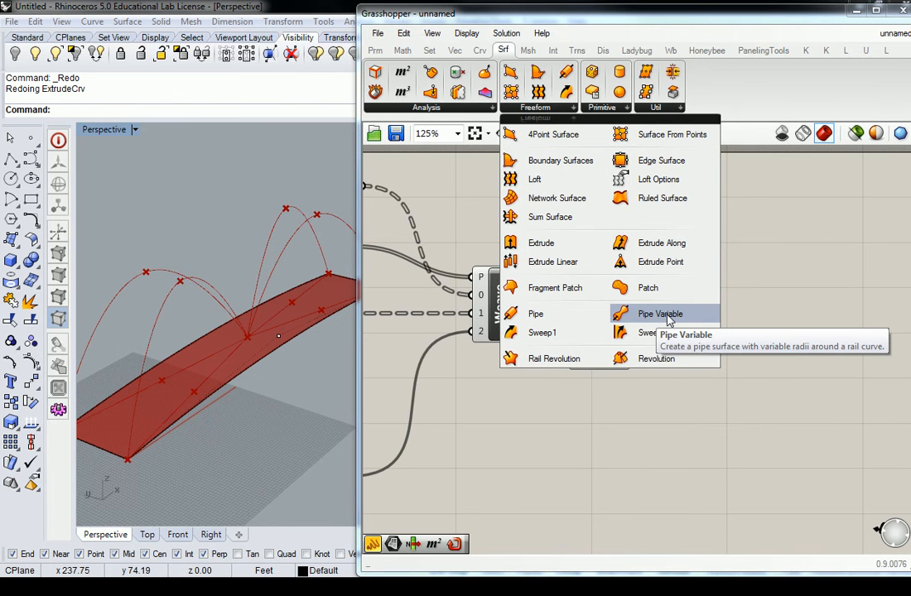
left_click_drag(668, 319, 650, 365)
scroll(631, 352, "up", 2)
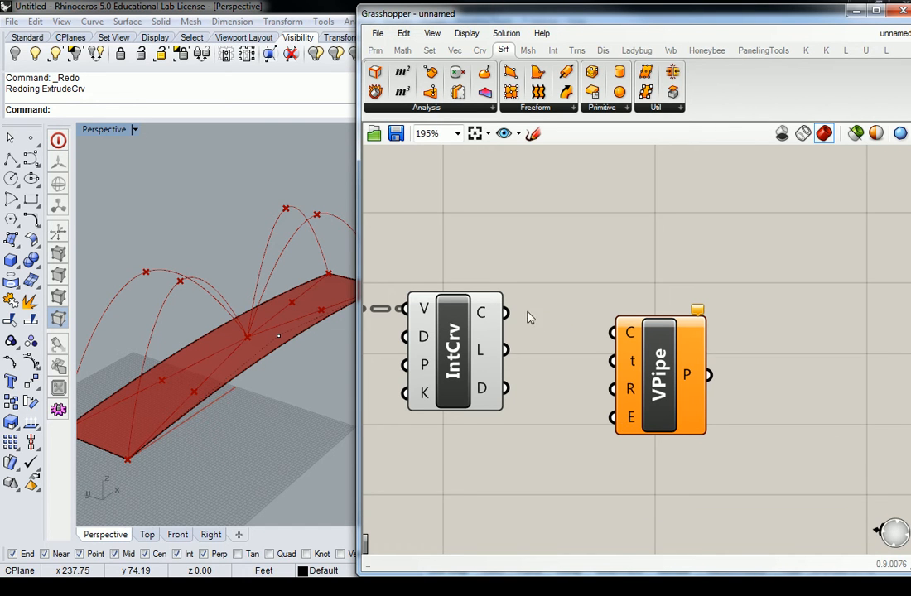
Connect IntCrv's curve output to VPipe's curve input and space VPipe farther away from IntCrv.
left_click_drag(507, 314, 613, 332)
left_click_drag(671, 391, 660, 370)
left_click(604, 284)
right_click_drag(608, 285, 671, 297)
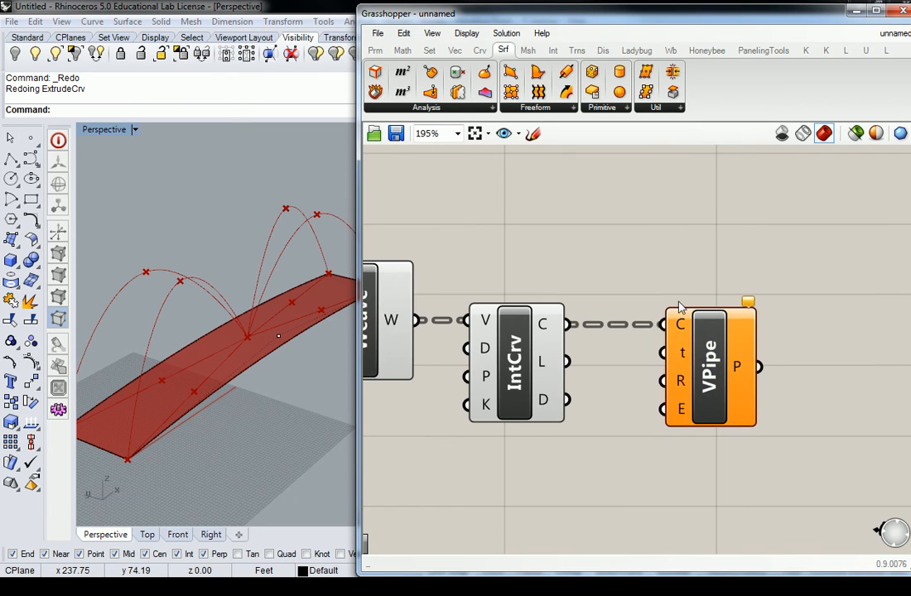
left_click_drag(710, 367, 807, 369)
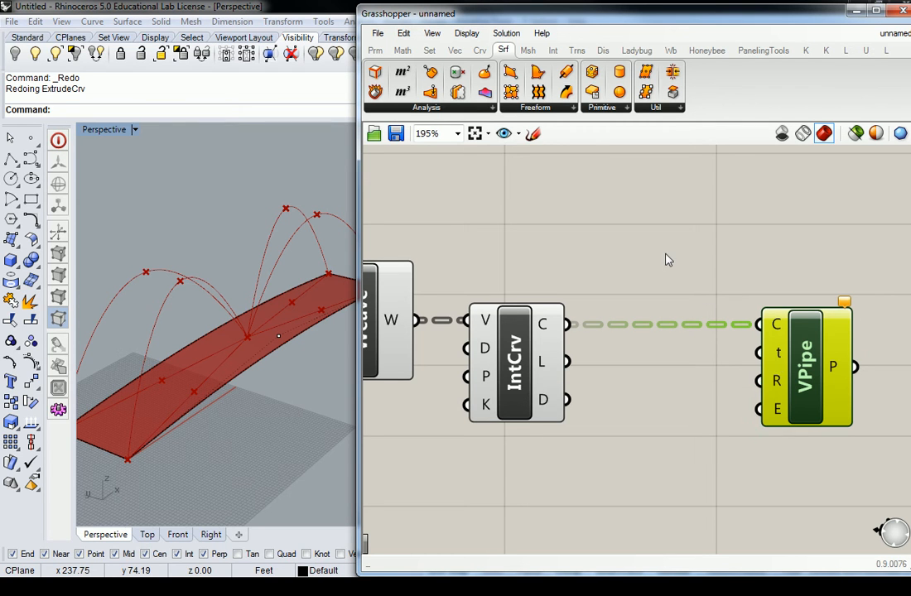
left_click(653, 282)
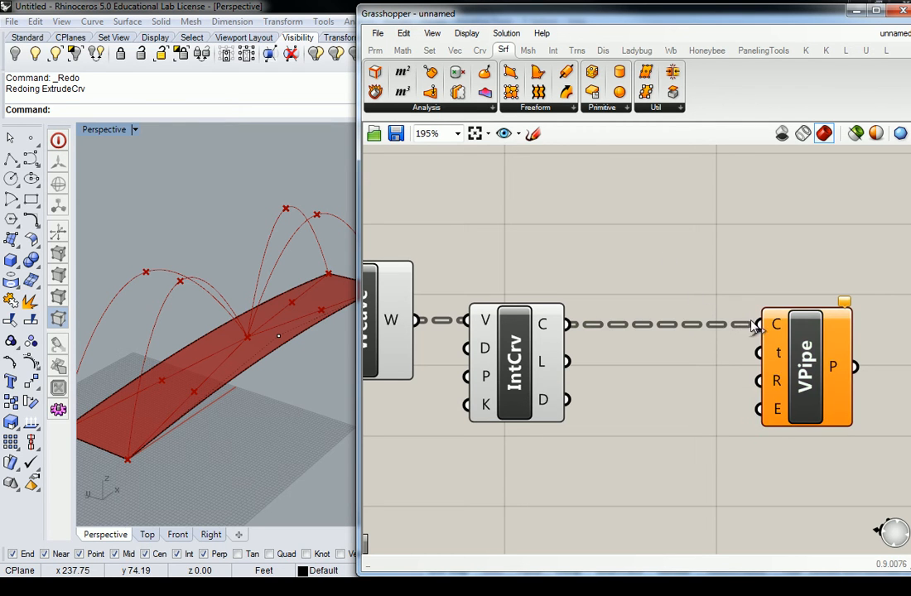
Add a panel, place it above IntCrv and shrink it to a small box.
left_click(376, 51)
left_click_drag(563, 91, 652, 243)
right_click_drag(654, 247, 628, 313)
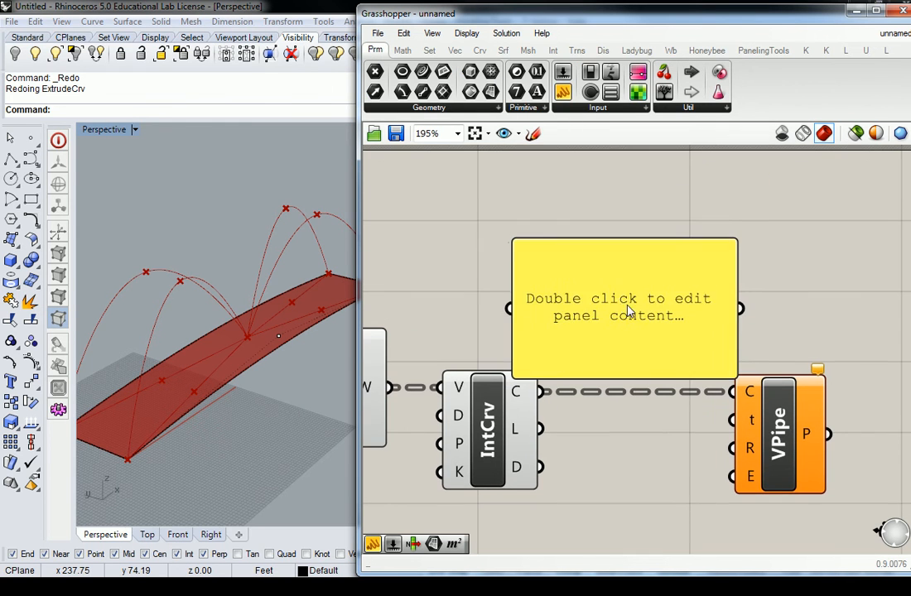
left_click_drag(628, 313, 574, 265)
left_click_drag(675, 328, 525, 303)
Turn off Multiline Data for the new panel and place a copy of it alongside.
right_click(510, 241)
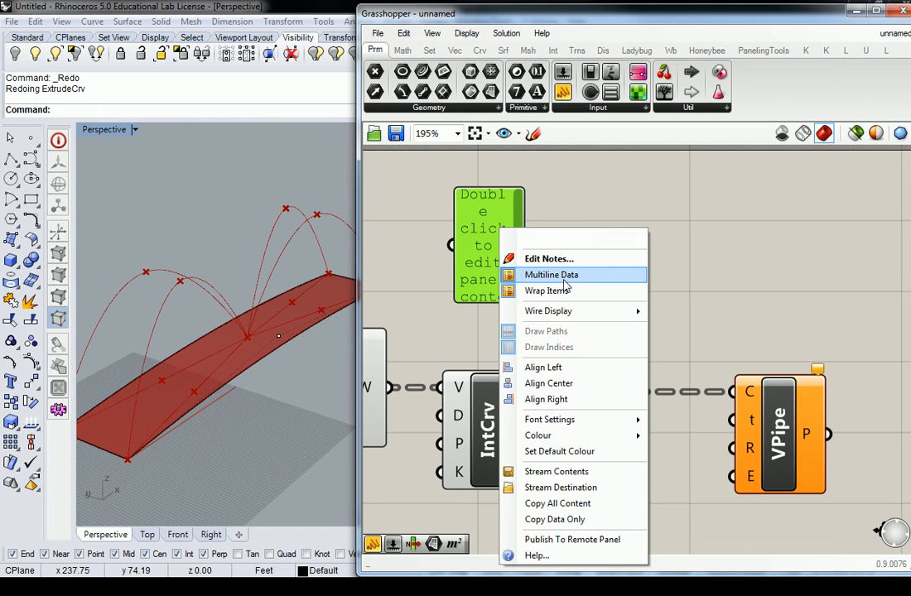
left_click(580, 272)
double_click(494, 241)
left_click(547, 174)
left_click(487, 215)
left_click_drag(488, 215, 599, 232, "alt")
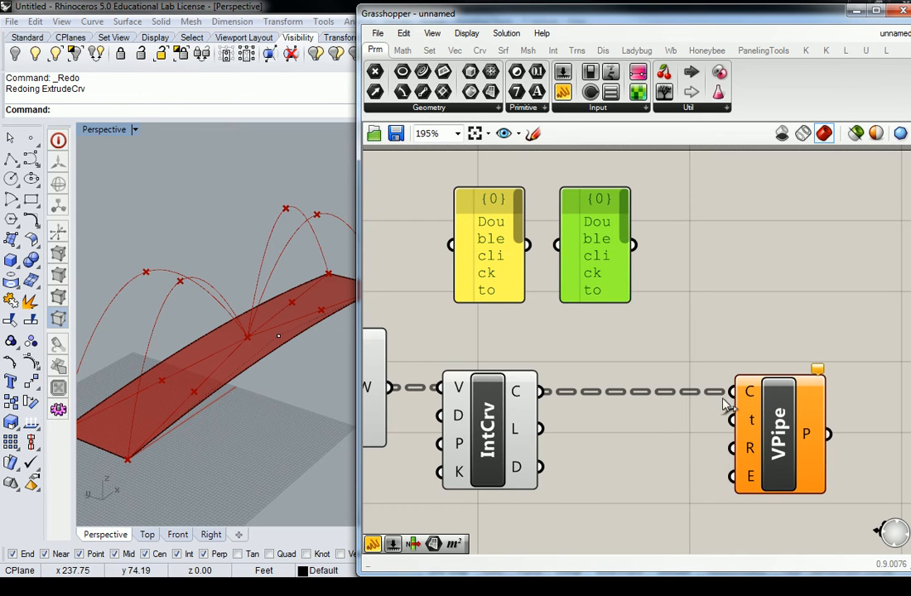
Enter 0, .5 and 1 on separate lines in the original panel.
double_click(492, 259)
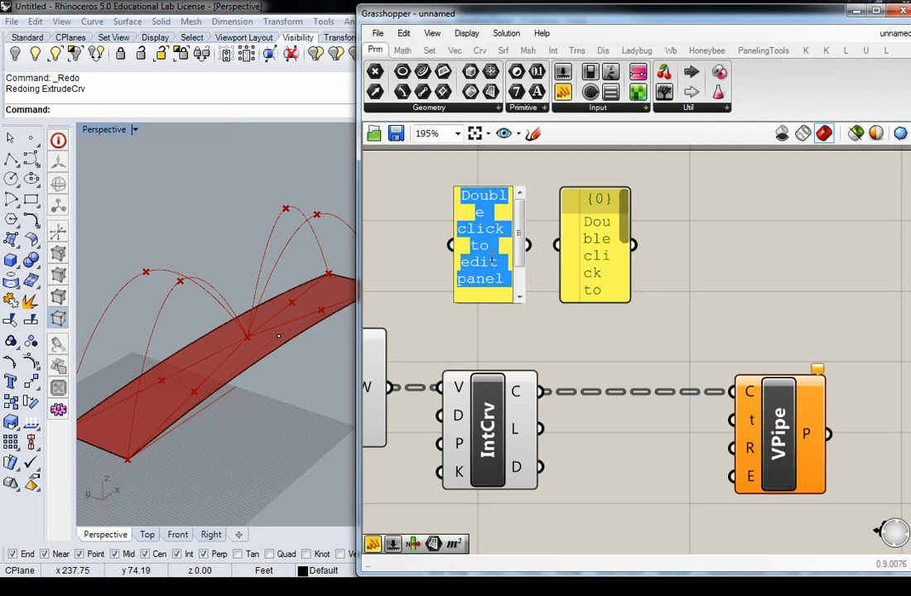
type("0")
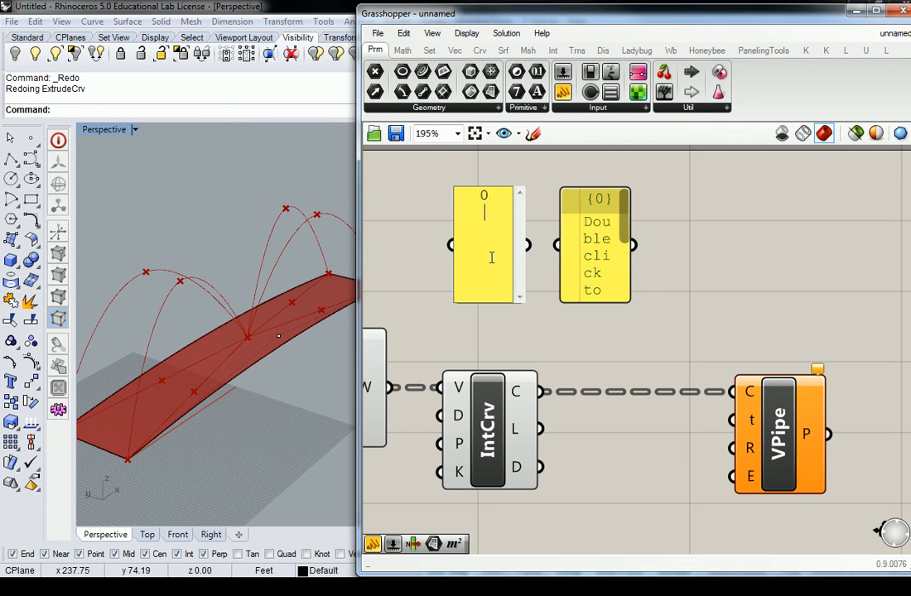
key("Return")
type(".5")
key("Return")
type("1")
key("Return")
left_click(538, 173)
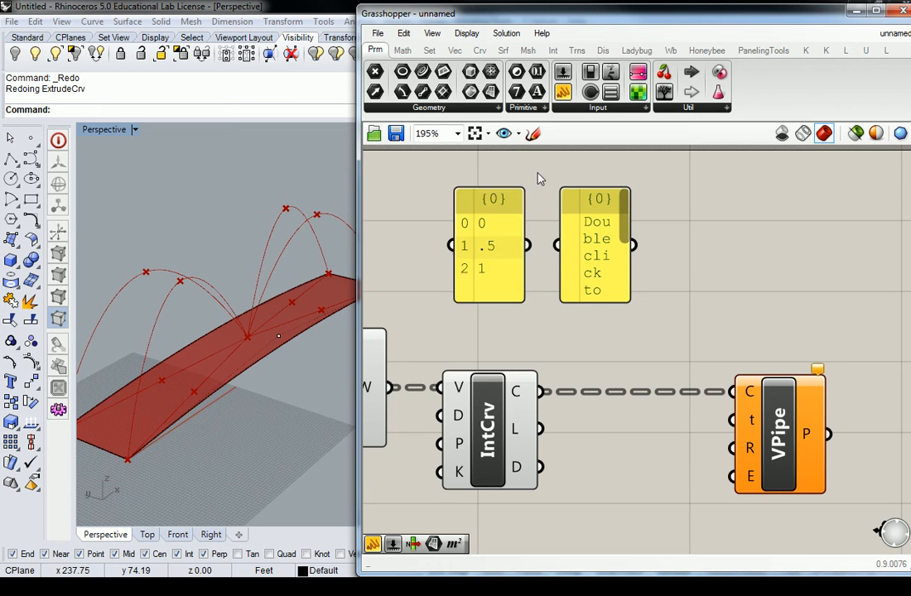
Place the 0, .5, 1 panel between IntCrv and VPipe and connect it to VPipe's t input.
left_click_drag(498, 260, 733, 421)
right_click_drag(736, 433, 787, 366)
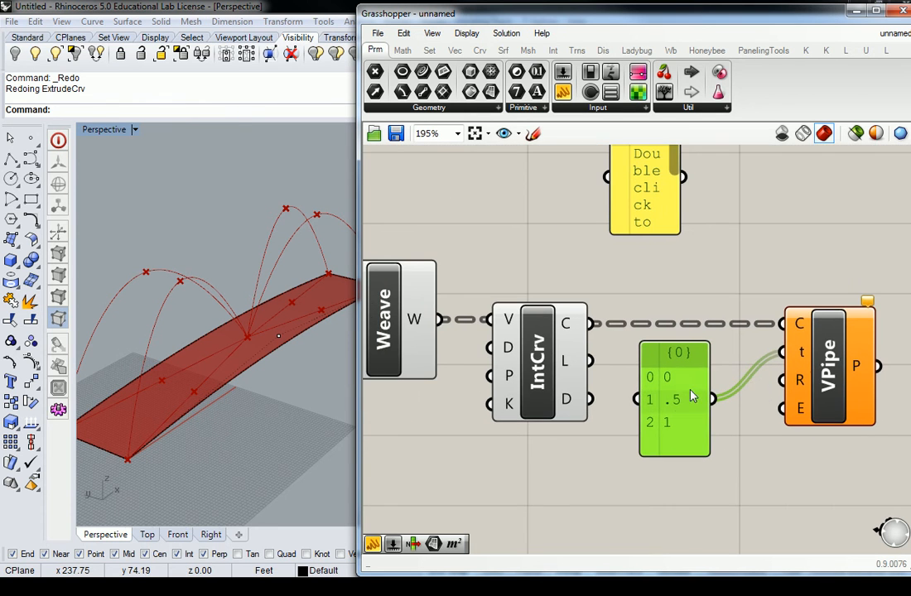
left_click_drag(654, 403, 650, 401)
left_click(728, 261)
left_click_drag(813, 379, 867, 379)
left_click(733, 274)
right_click_drag(733, 275, 672, 345)
Move the copied panel below the first, enter 1.5, 1.2 and .9 on separate lines, and connect it to VPipe's R input.
left_click(572, 236)
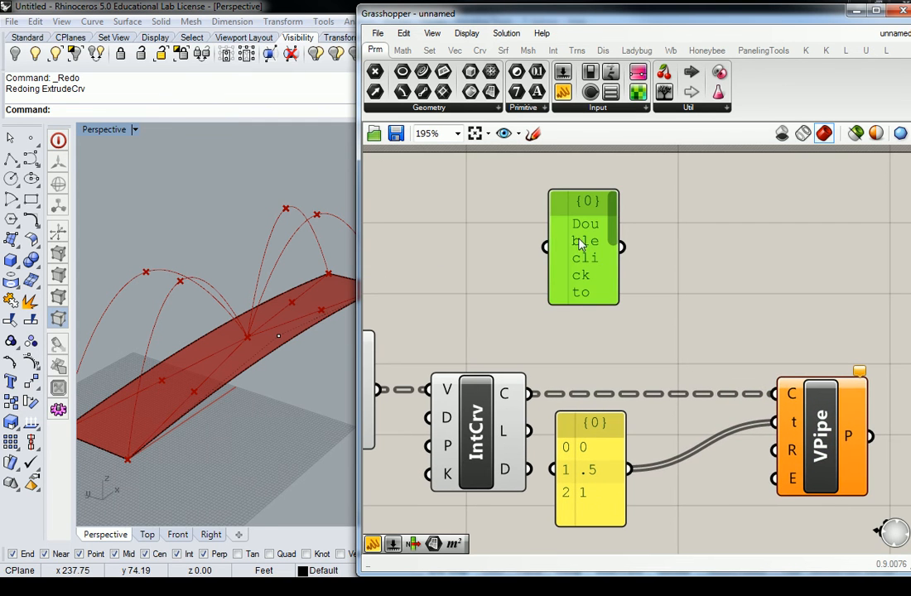
left_click_drag(585, 254, 687, 441)
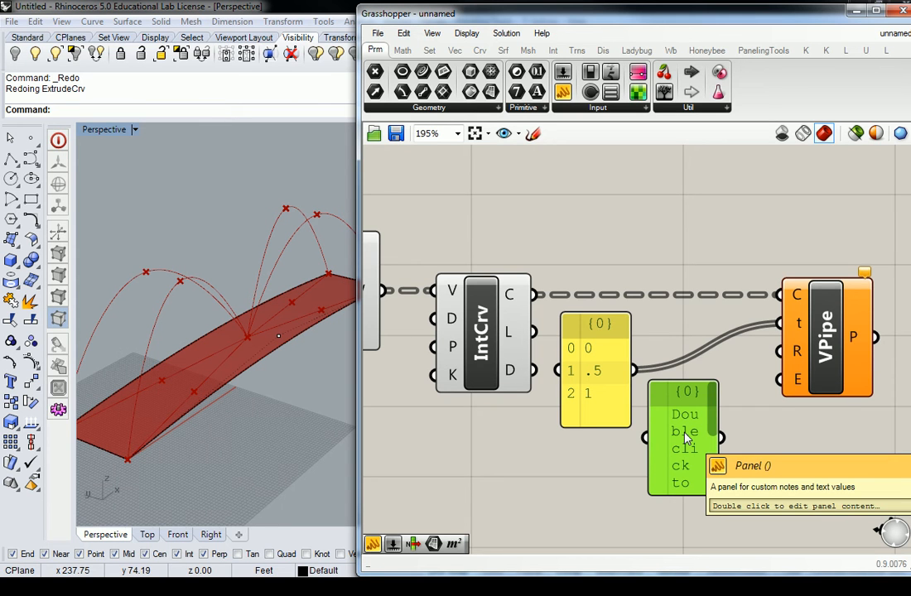
double_click(686, 439)
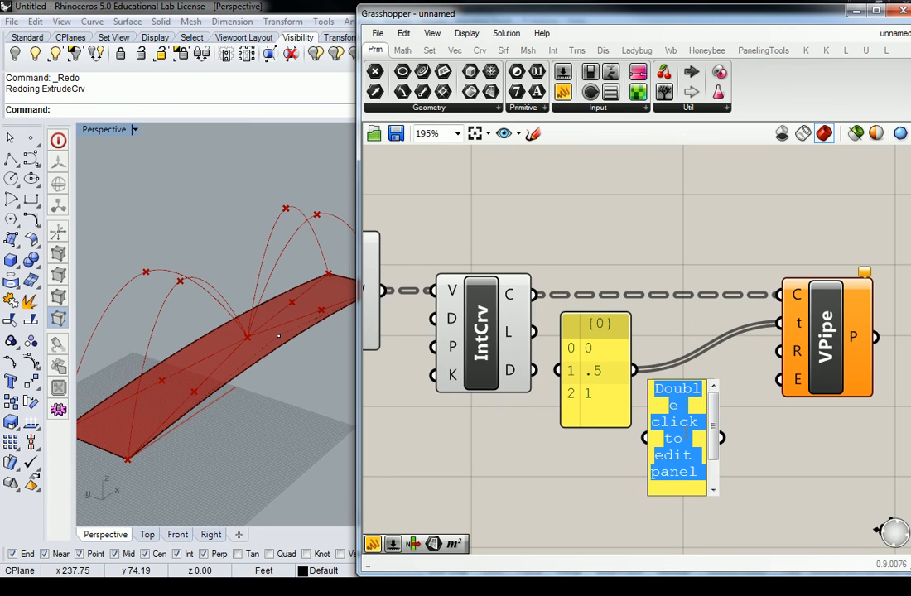
type("3")
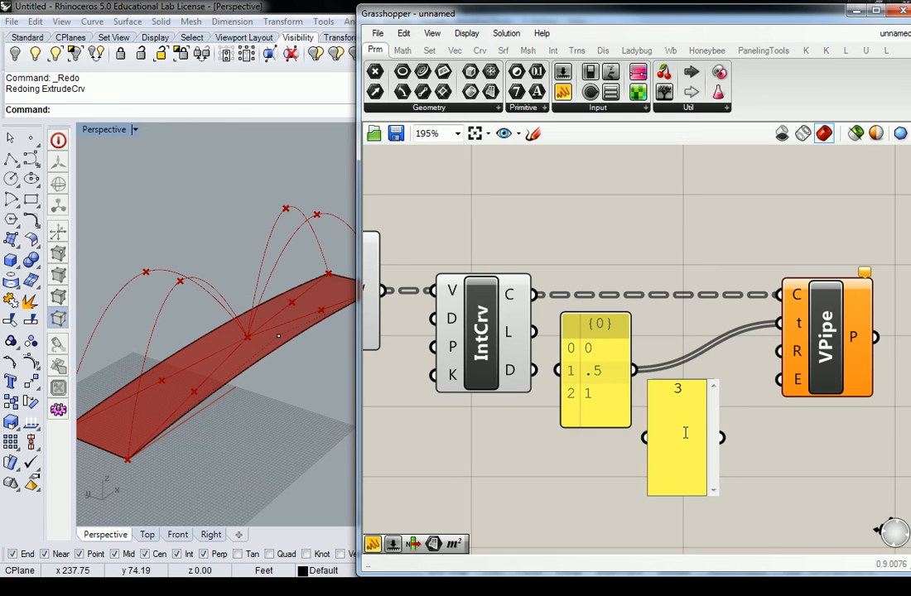
key("BackSpace")
type("1.5")
key("Return")
type("1.2")
key("Return")
type(".9")
left_click(755, 426)
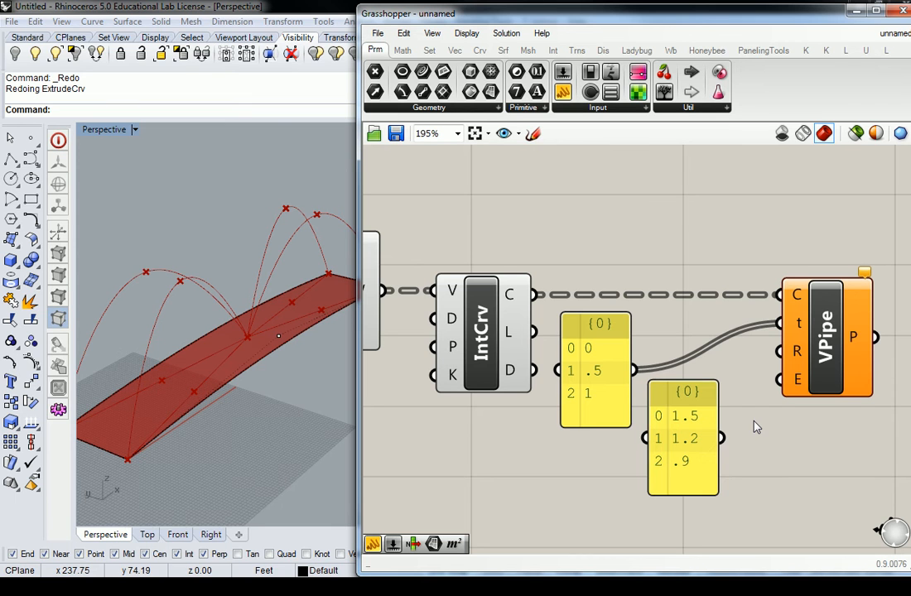
left_click_drag(721, 438, 780, 351)
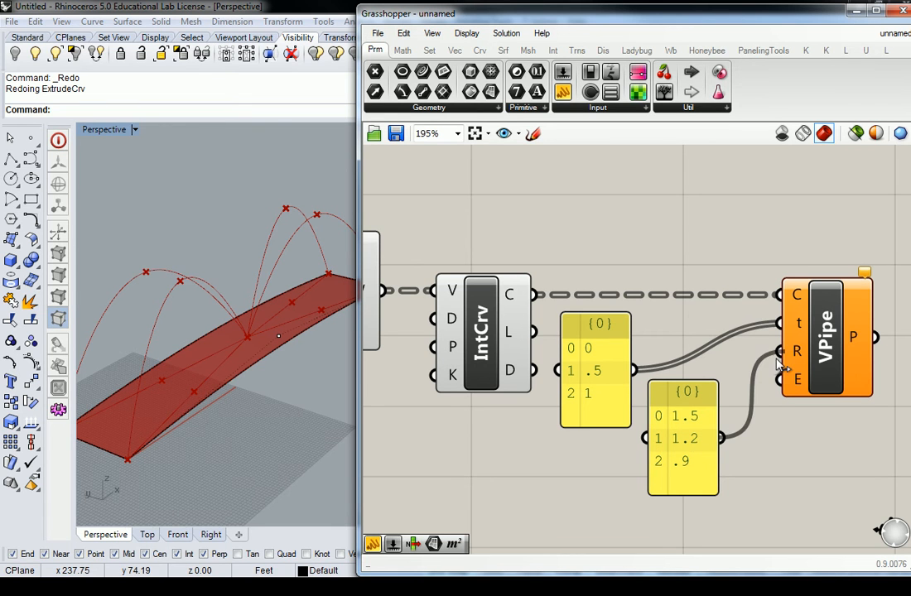
Examine the VPipe output and its pipe geometry at the bridge deck's corner in the Perspective view.
left_click(826, 334)
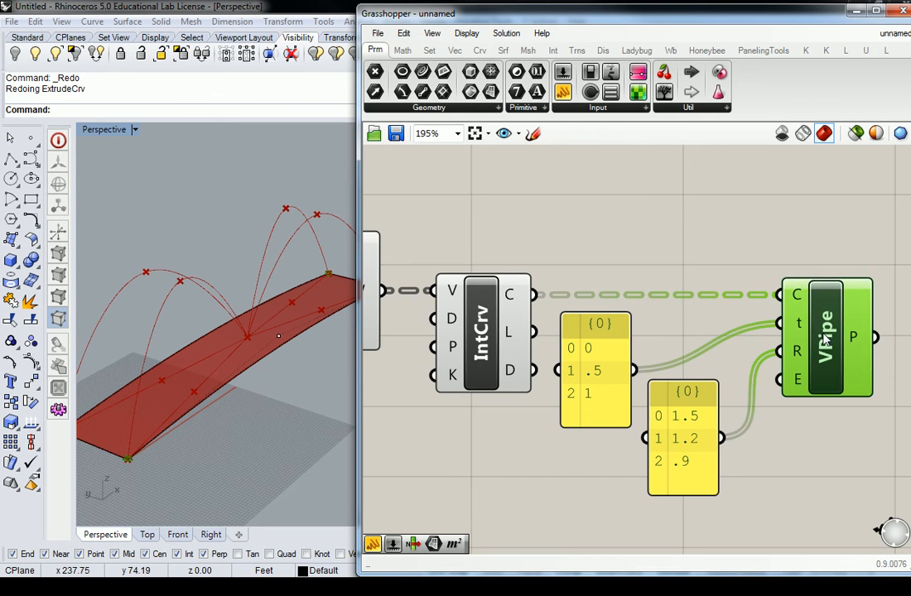
right_click_drag(849, 385, 772, 389)
left_click(759, 410)
mouse_move(717, 389)
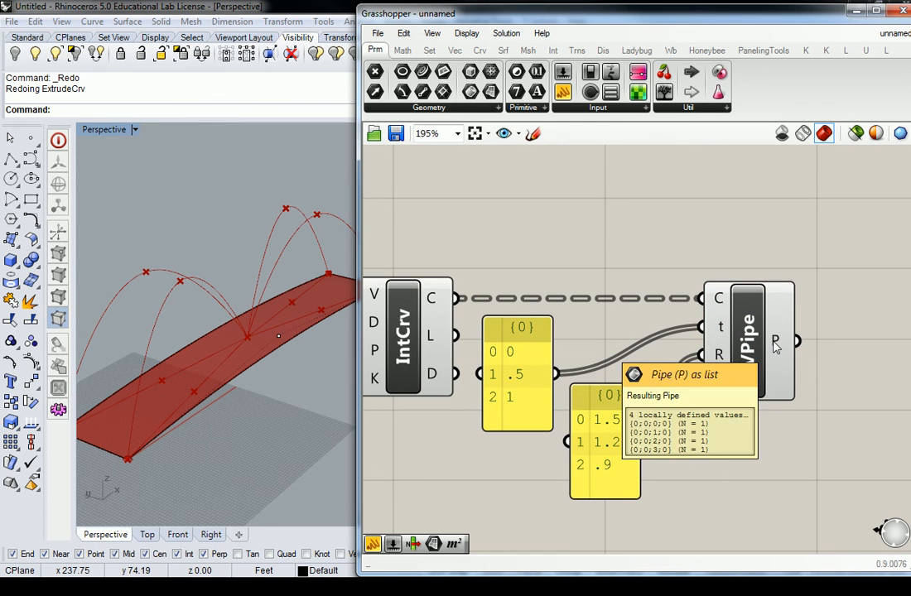
left_click(775, 345)
right_click_drag(304, 258, 184, 363)
scroll(157, 333, "up", 12)
scroll(242, 350, "down", 8)
right_click_drag(248, 354, 240, 330, "shift")
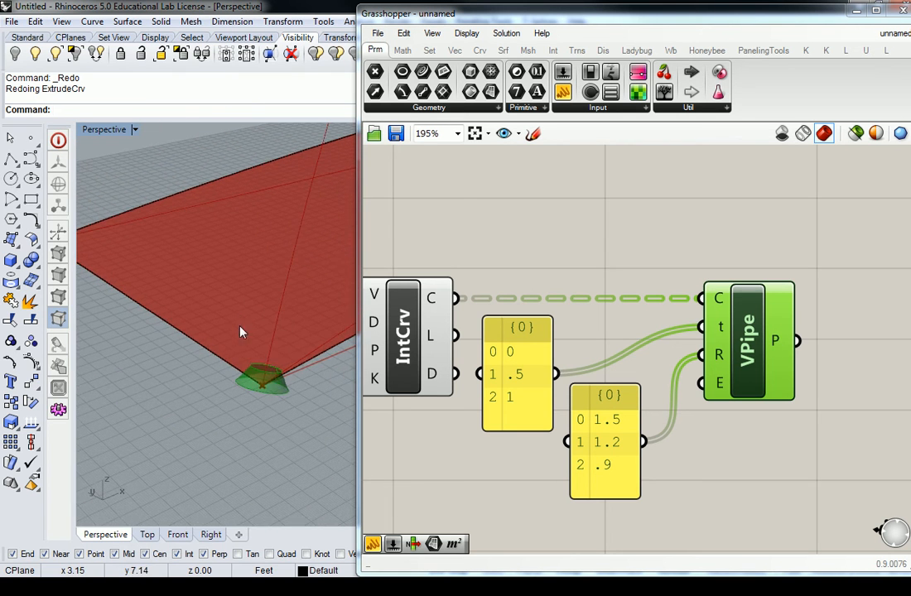
right_click_drag(255, 371, 183, 380)
scroll(192, 380, "up", 5)
scroll(197, 382, "down", 5)
scroll(195, 393, "up", 2)
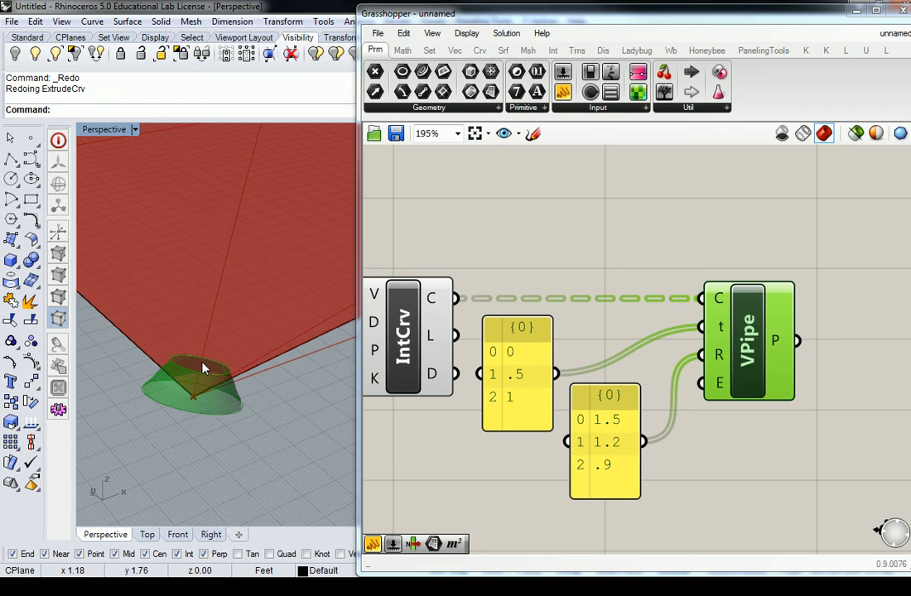
left_click(607, 271)
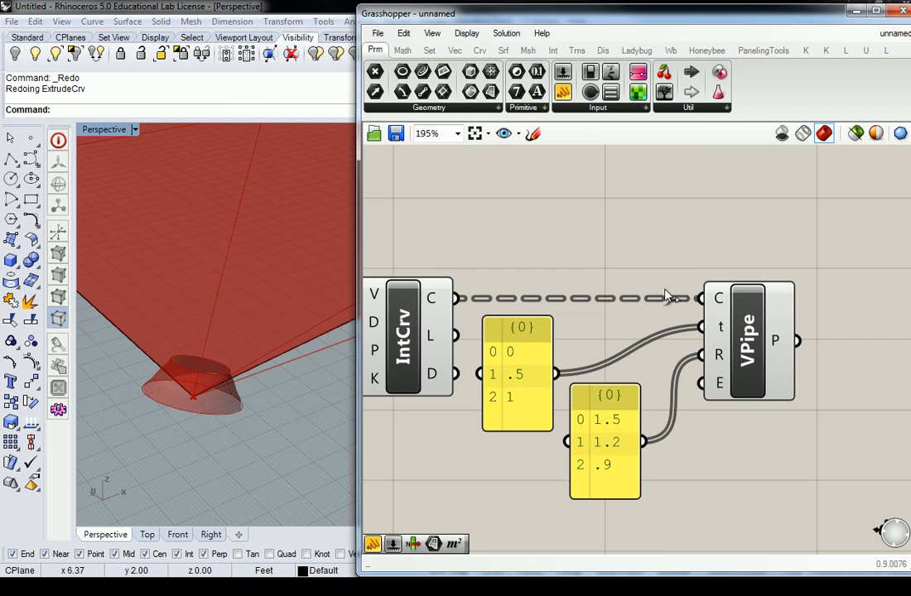
Reparameterize VPipe's curve input and check the piped arches along the whole bridge.
right_click(720, 301)
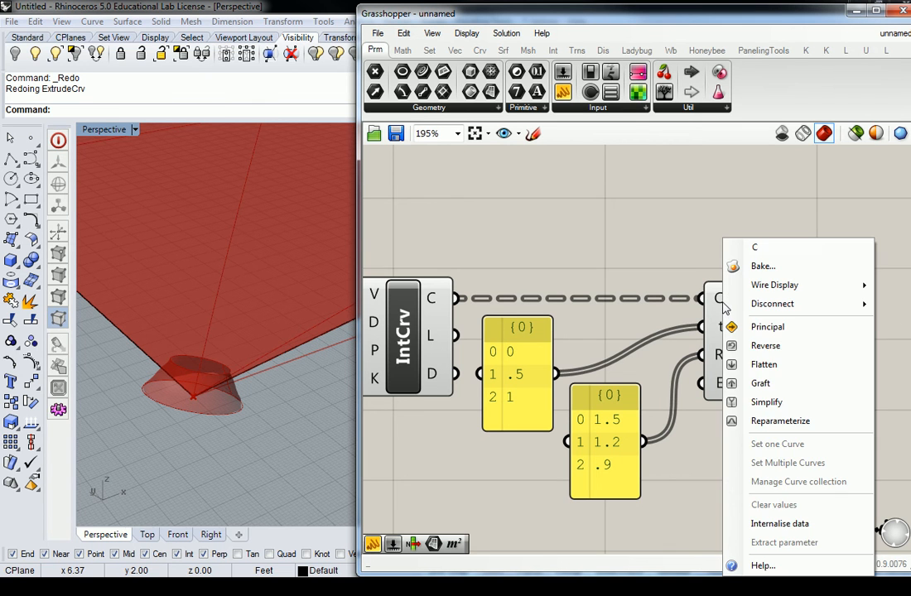
left_click(775, 421)
left_click(285, 360)
scroll(282, 331, "down", 15)
right_click_drag(278, 321, 165, 309)
right_click_drag(276, 289, 192, 254)
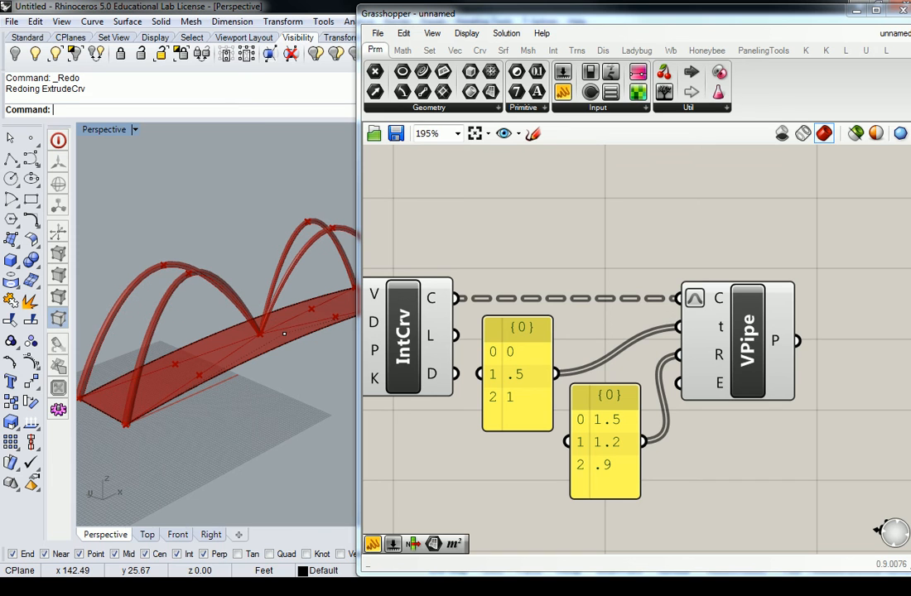
Switch to the browser and position the Cordoba bridge photo next to the model for comparison.
left_click_drag(910, 216, 772, 48)
mouse_move(197, 187)
right_mouse_down()
mouse_move(142, 228)
mouse_move(200, 204)
right_mouse_up()
key("alt+Tab")
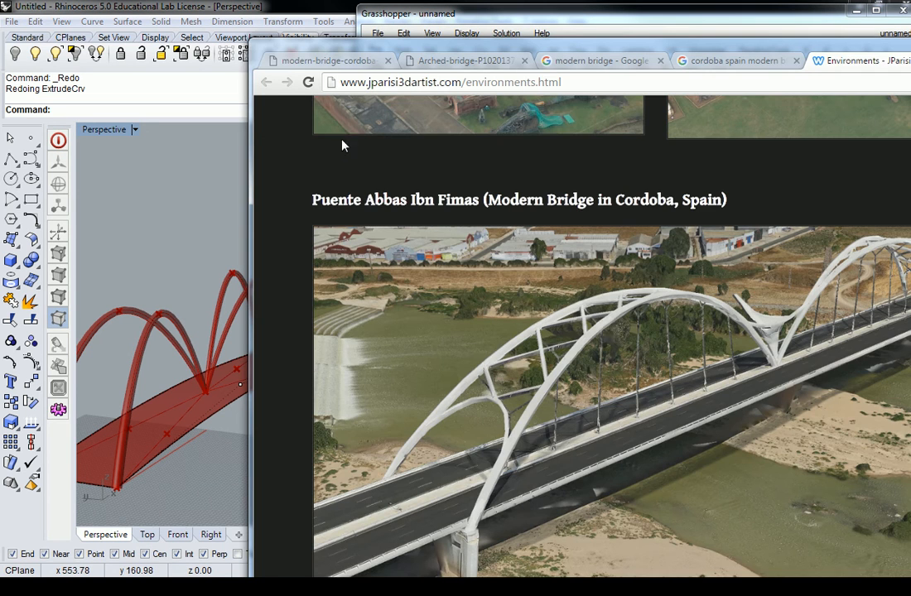
left_click_drag(250, 42, 447, 106)
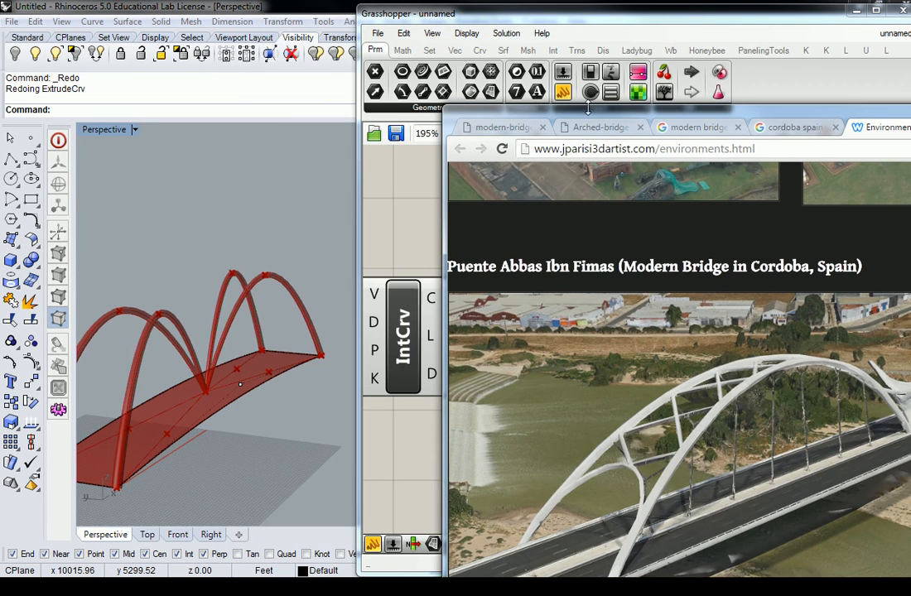
left_click_drag(716, 109, 547, 55)
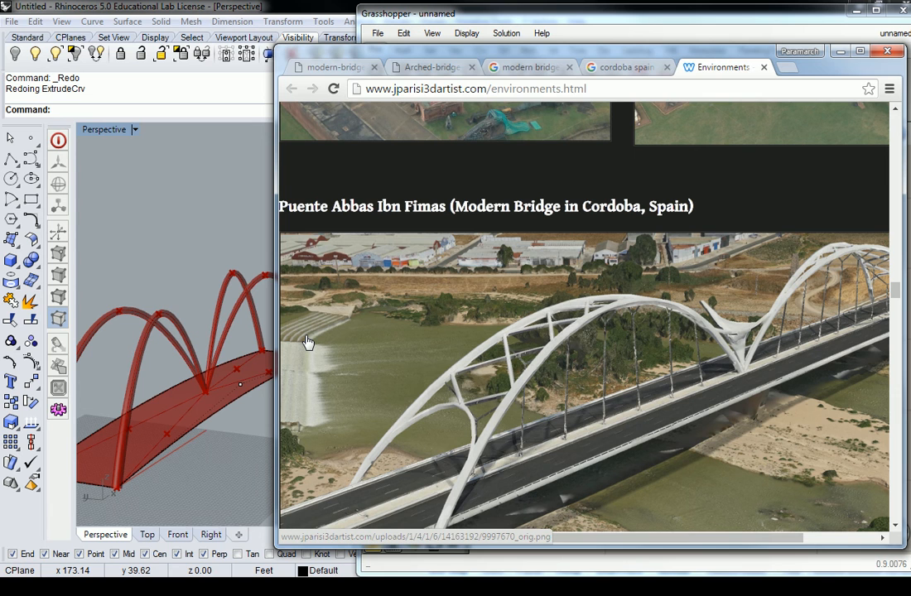
Return from the browser to Grasshopper and place an Extrude Along component above VPipe.
left_click(822, 27)
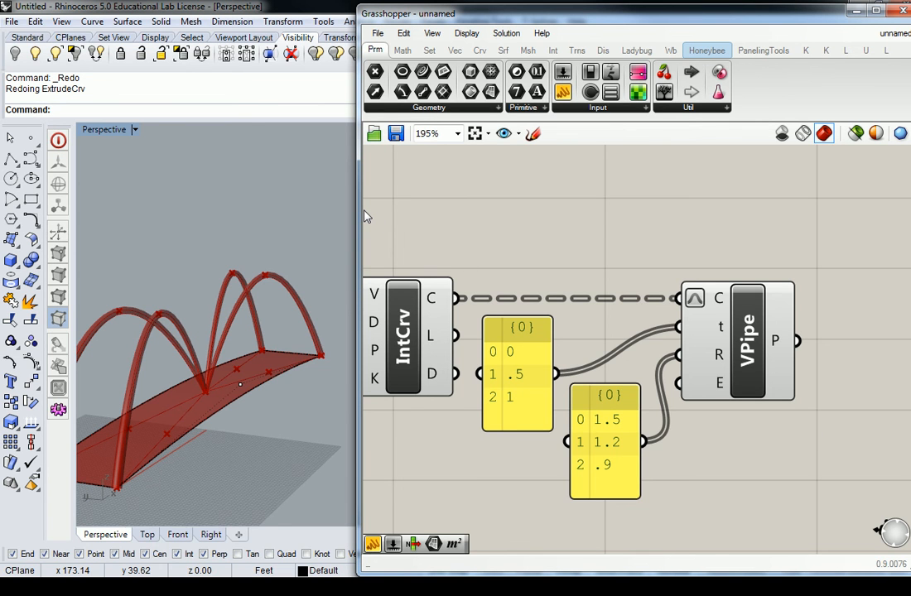
left_click(503, 50)
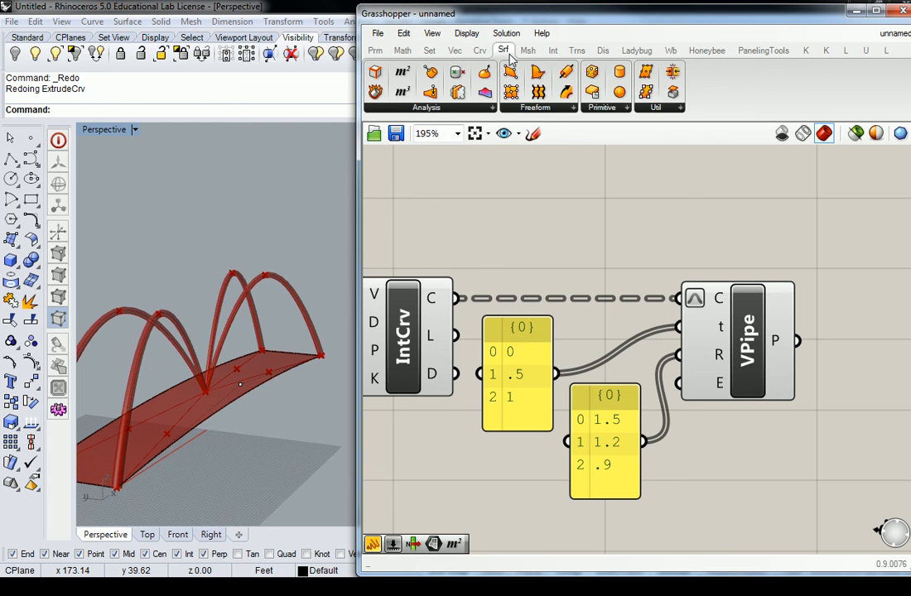
left_click(537, 108)
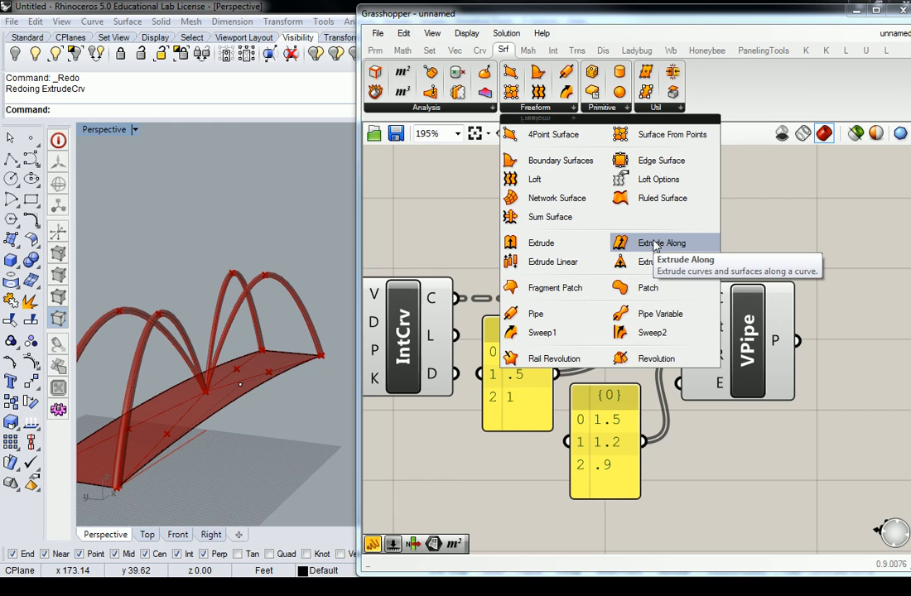
left_click(656, 245)
left_click(701, 285)
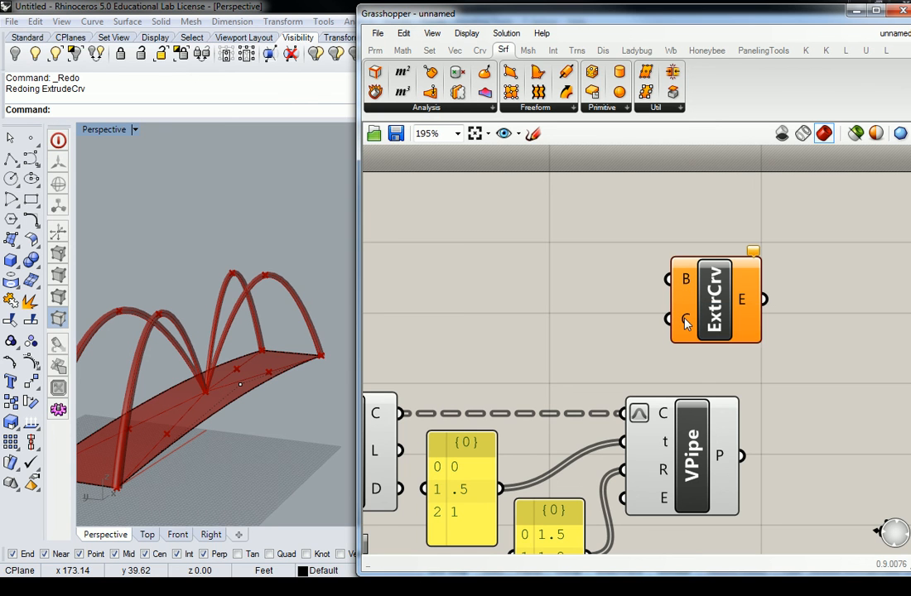
Check the Base and Curve inputs of the Extrude Along component, and delete it from the canvas.
scroll(686, 323, "down", 1)
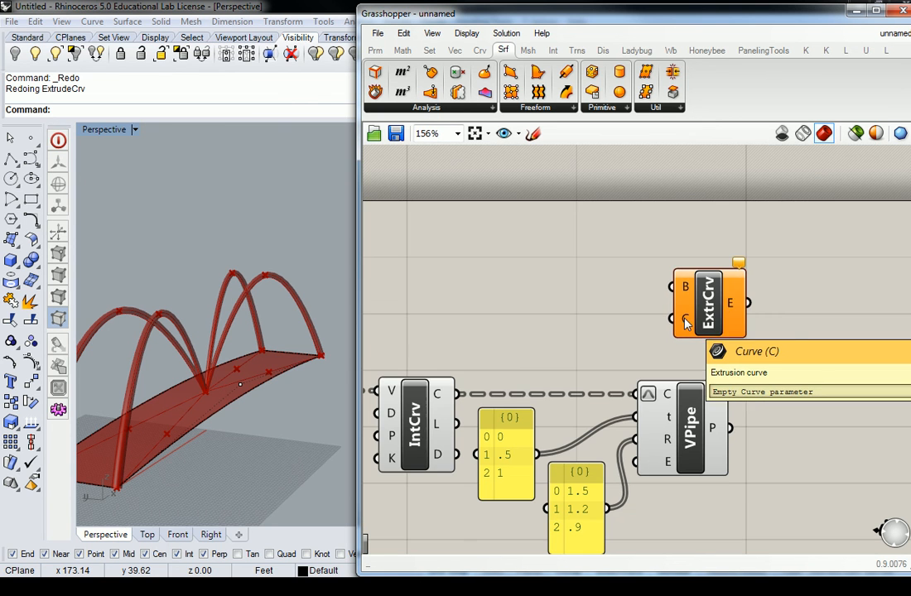
left_click(724, 301)
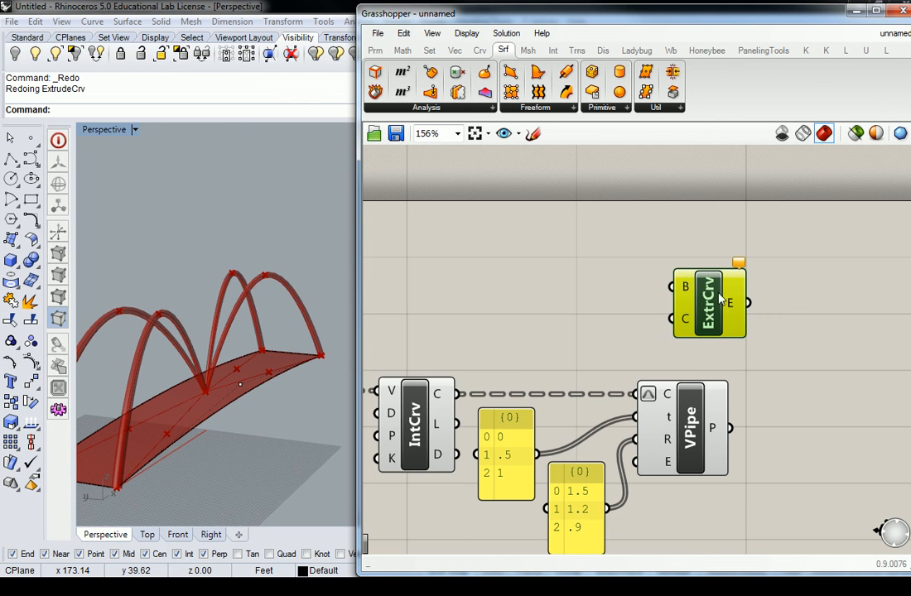
left_click(590, 245)
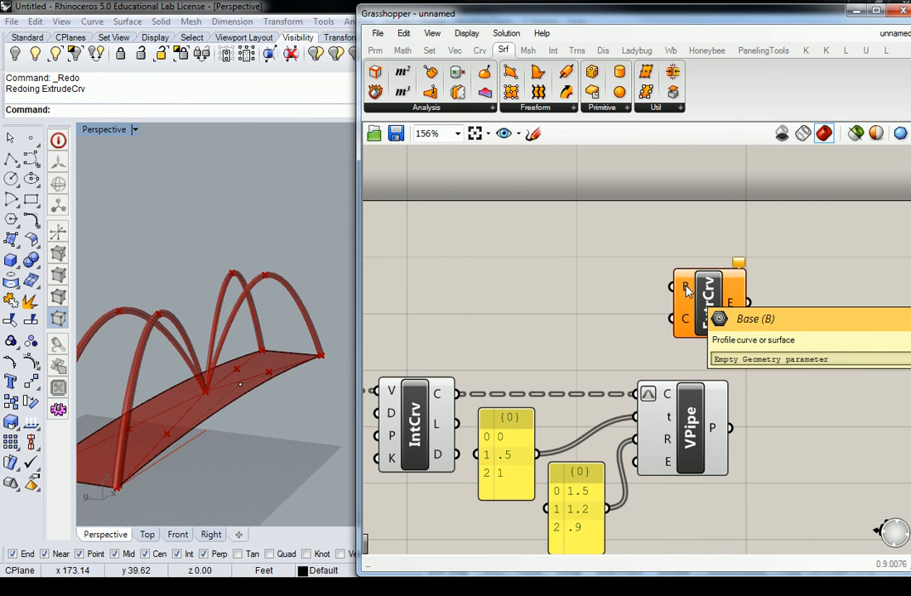
left_click(700, 305)
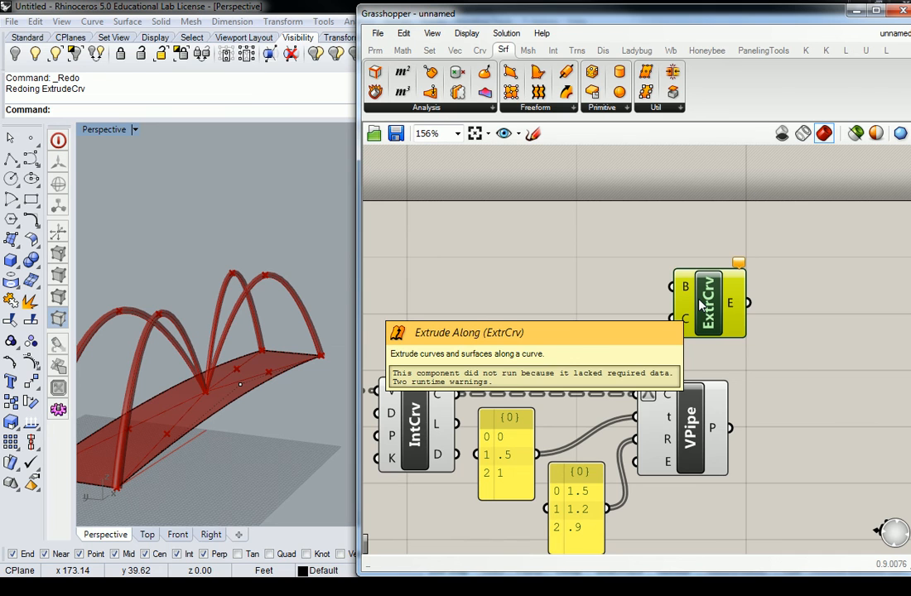
key("Delete")
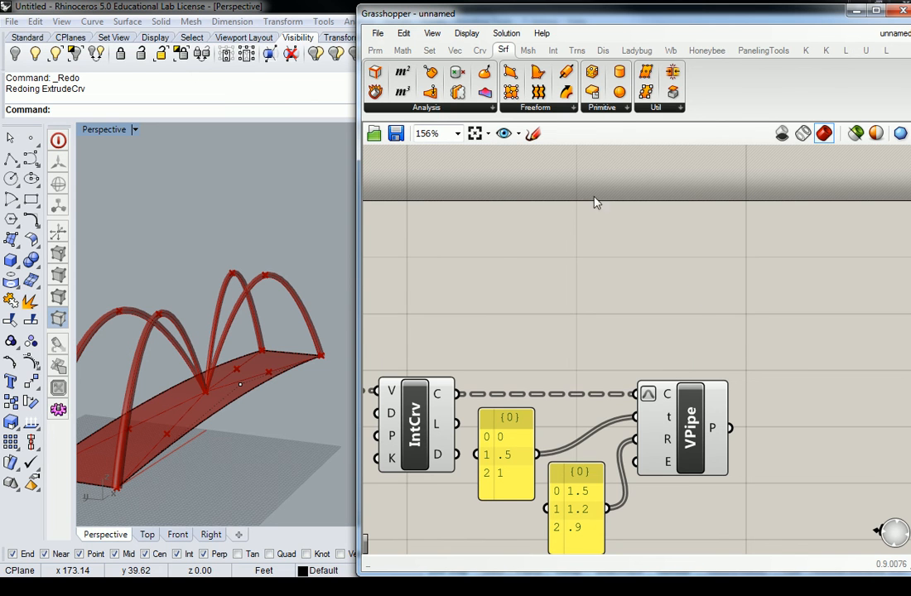
Undo the deletion of the three curves in Rhino and of their Curve, Merge and Loft components in Grasshopper.
left_click(571, 109)
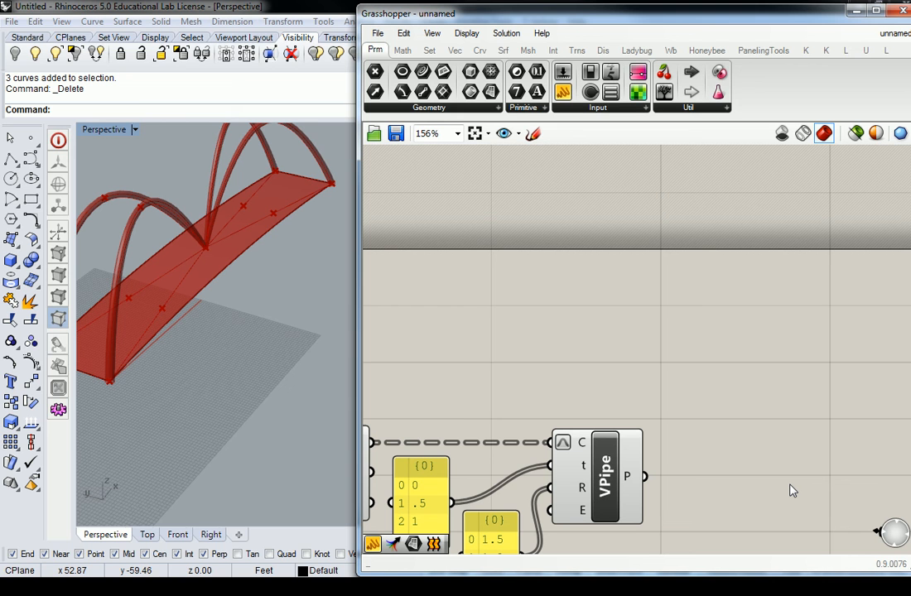
left_click(280, 371)
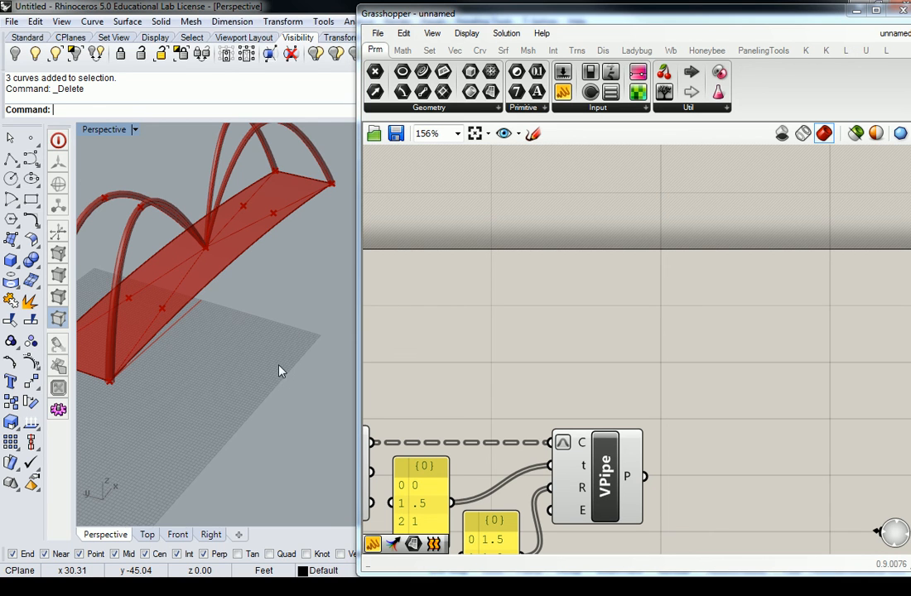
key("ctrl+z")
left_click(529, 353)
key("ctrl+z")
right_click_drag(275, 370, 294, 358)
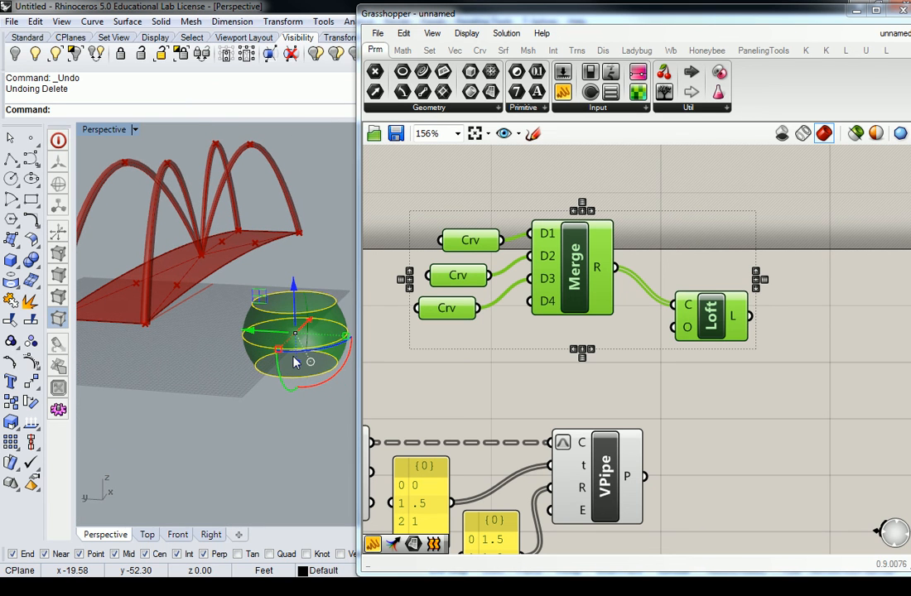